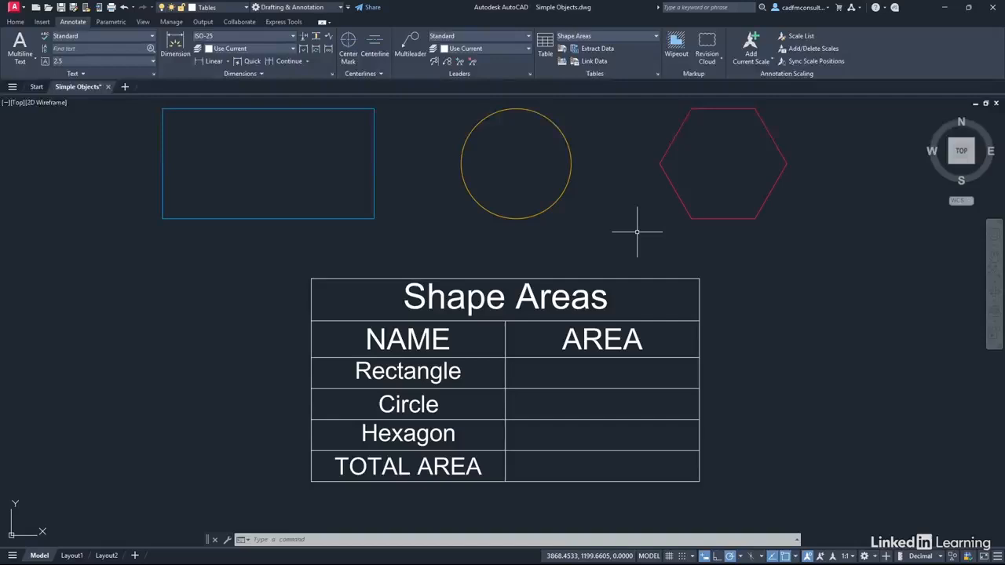
left_click(588, 380)
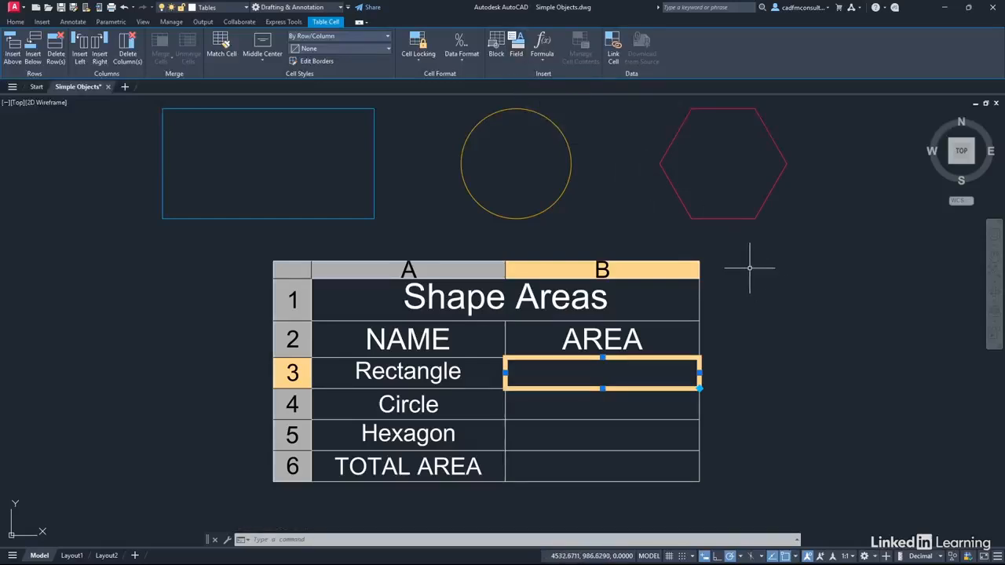
key("Escape")
key("Escape")
key("Escape")
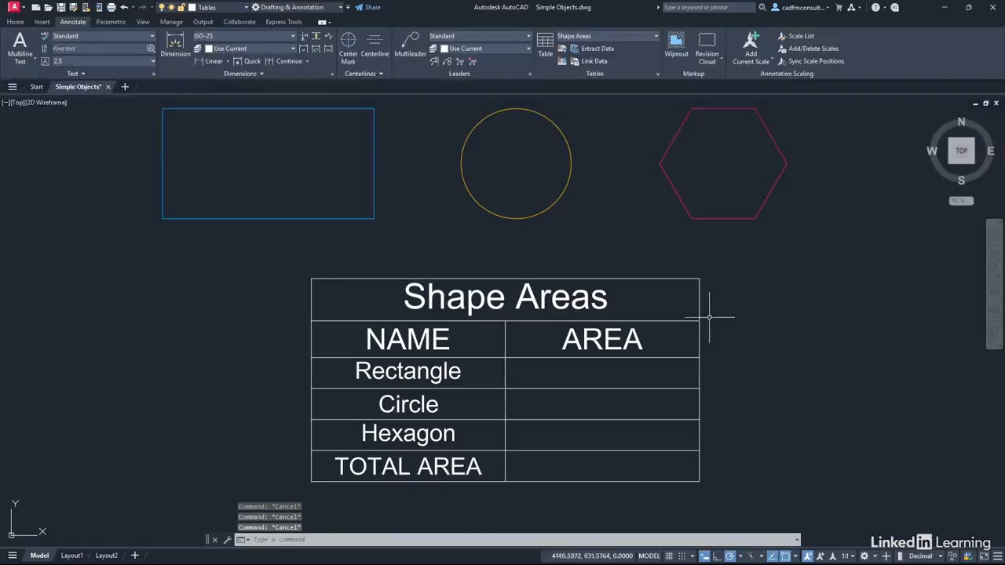
double_click(603, 371)
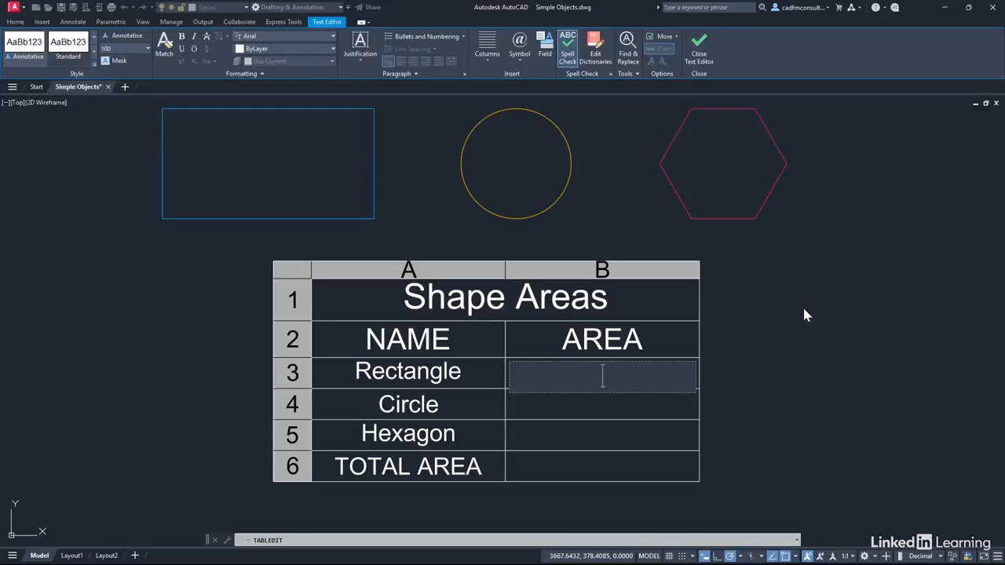
key("Escape")
key("Escape")
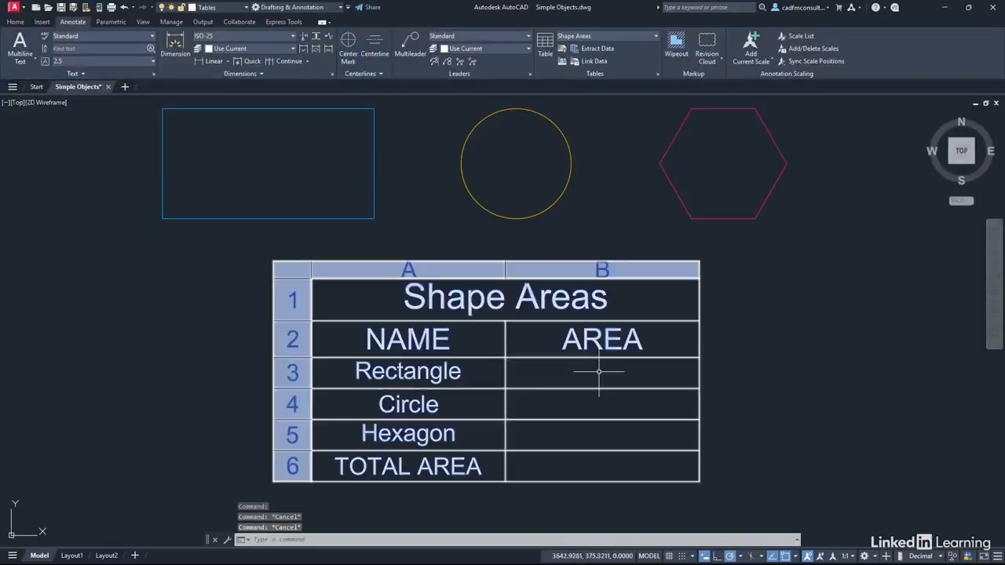
Insert an Object field into the Rectangle's area cell, picking the rectangle as the source object
left_click(599, 372)
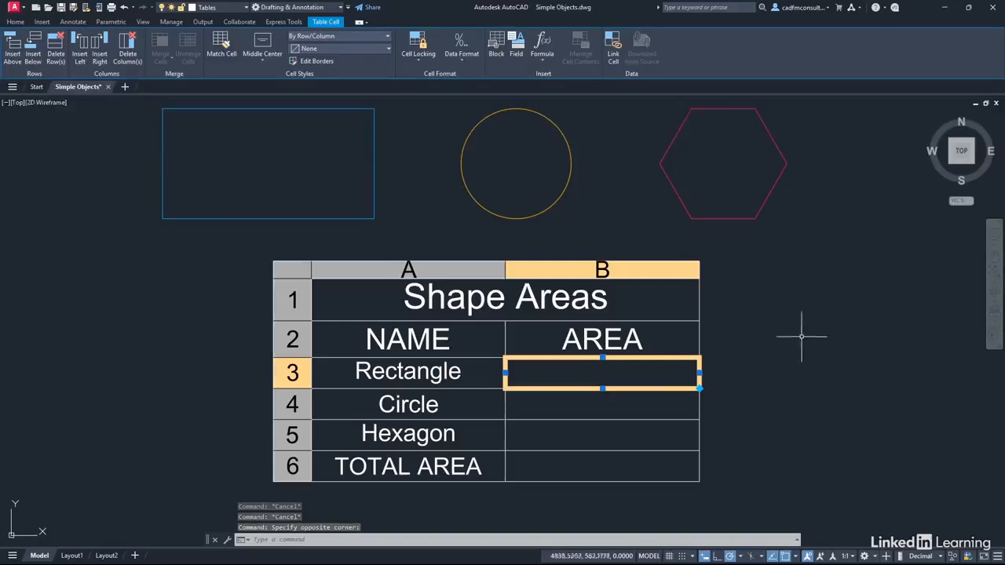
left_click(516, 48)
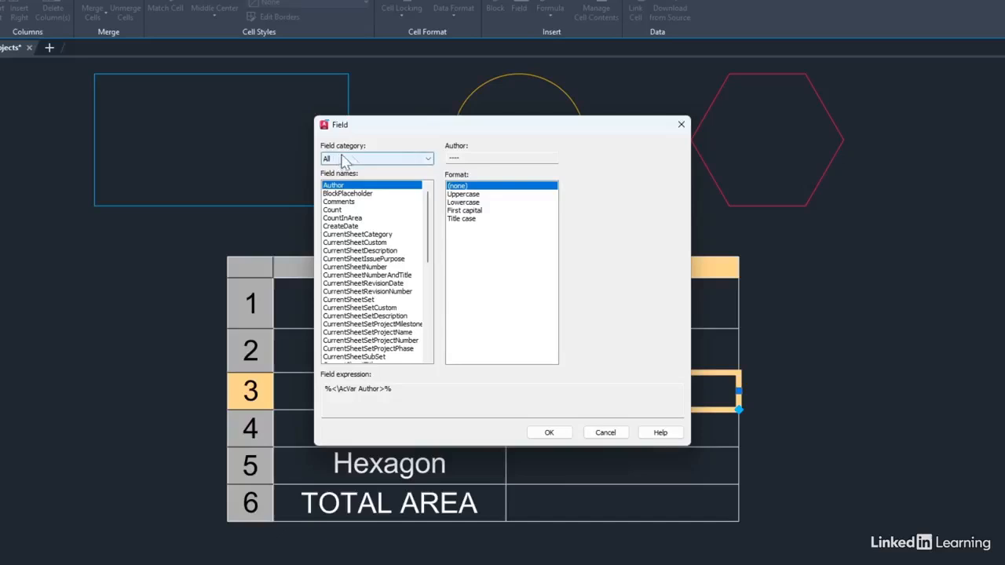
left_click(427, 159)
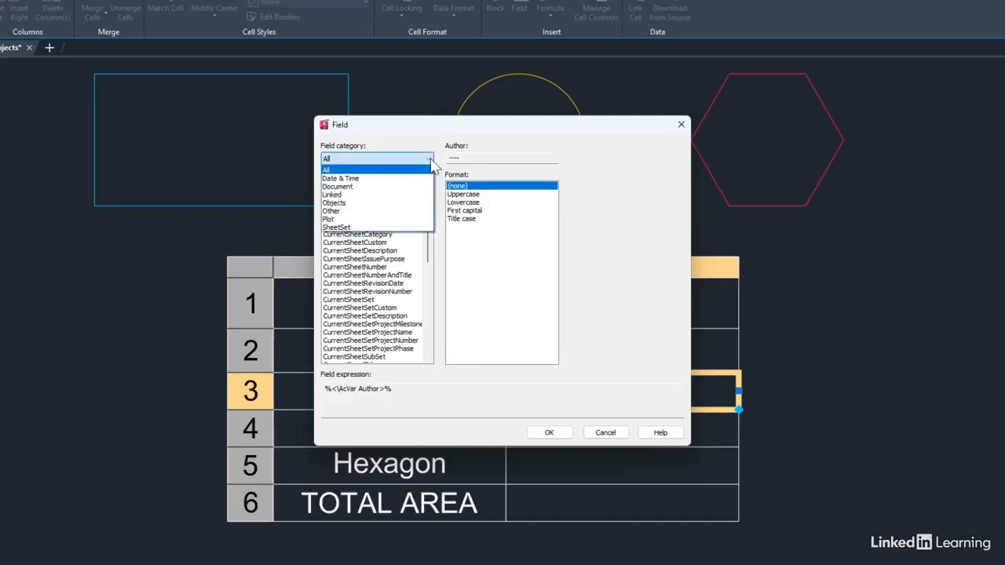
left_click(348, 204)
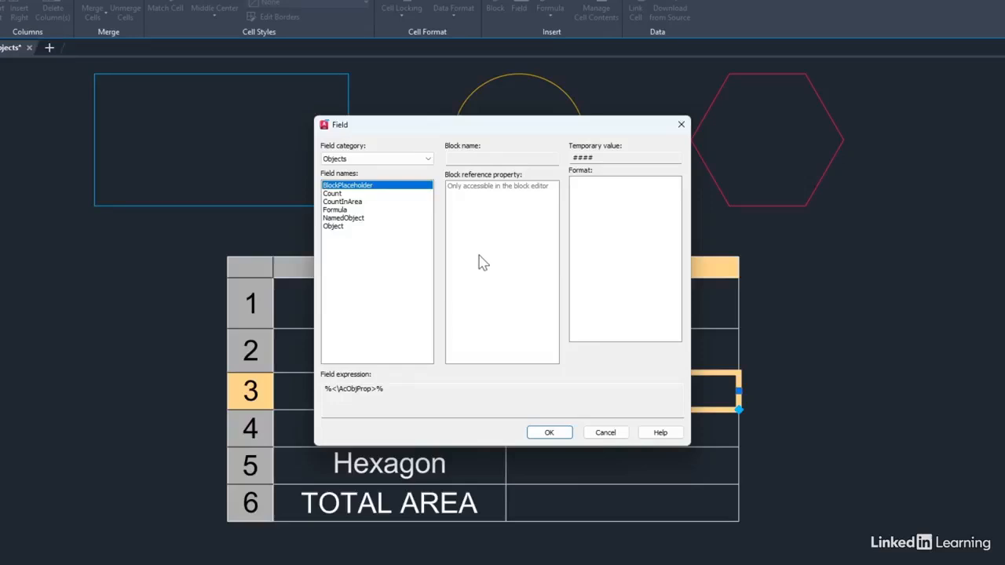
left_click(334, 226)
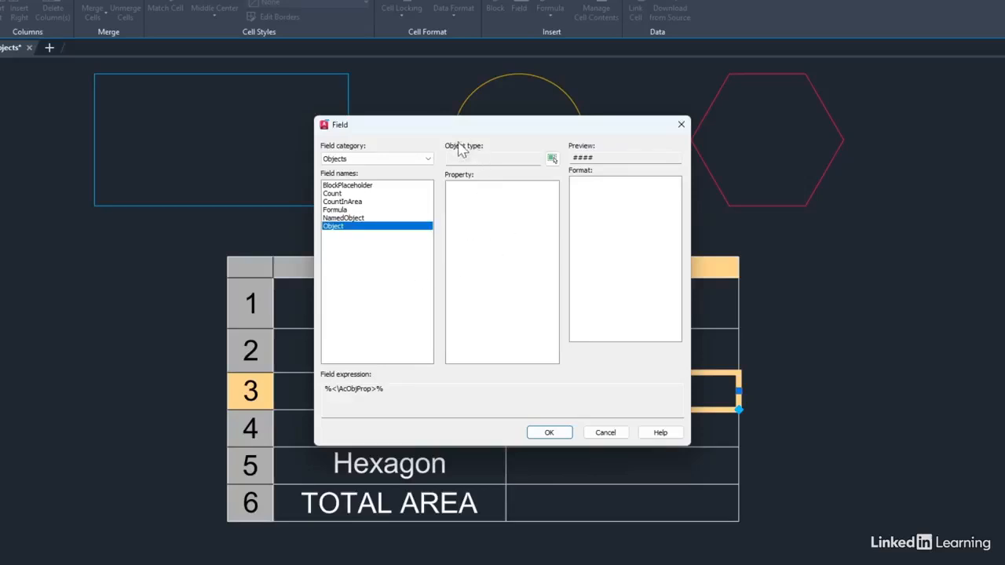
left_click(552, 160)
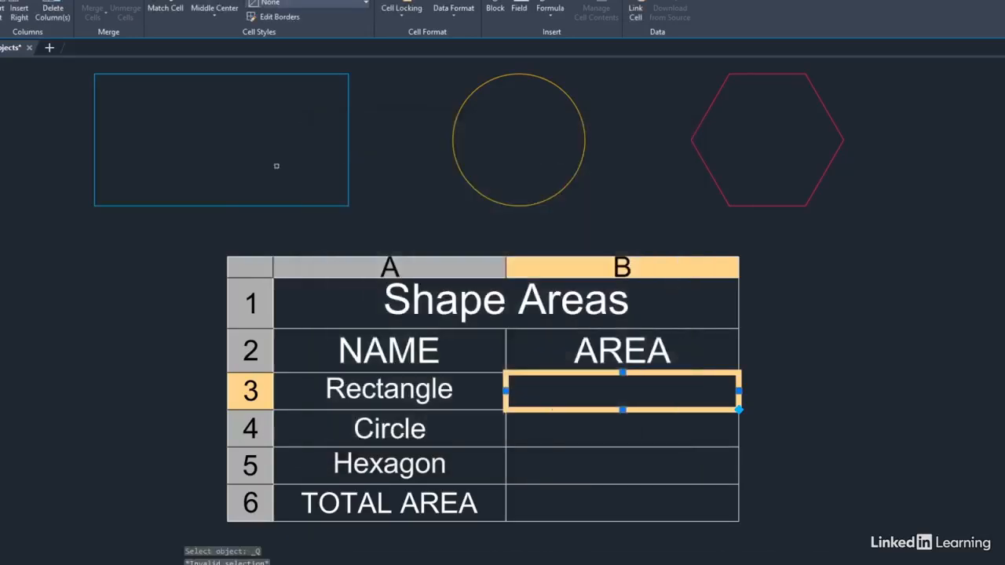
left_click(226, 207)
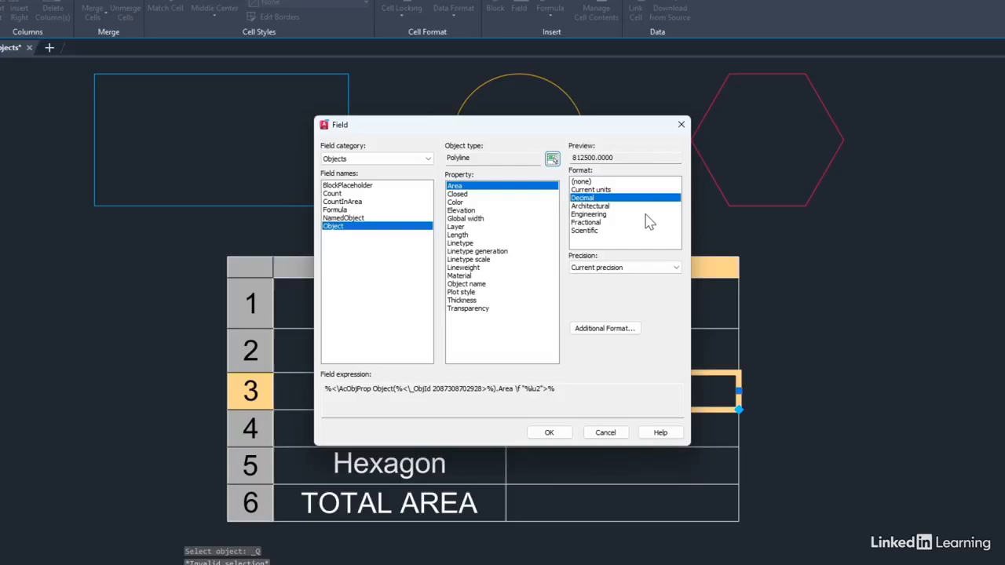
Set the rectangle area field to Decimal with precision 0 and insert it into the cell
left_click(652, 270)
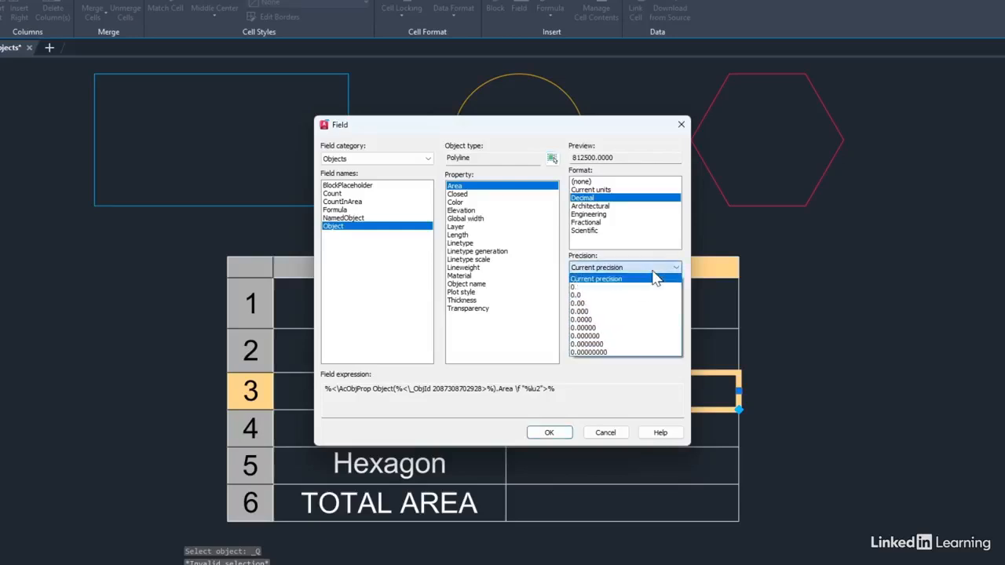
left_click(600, 287)
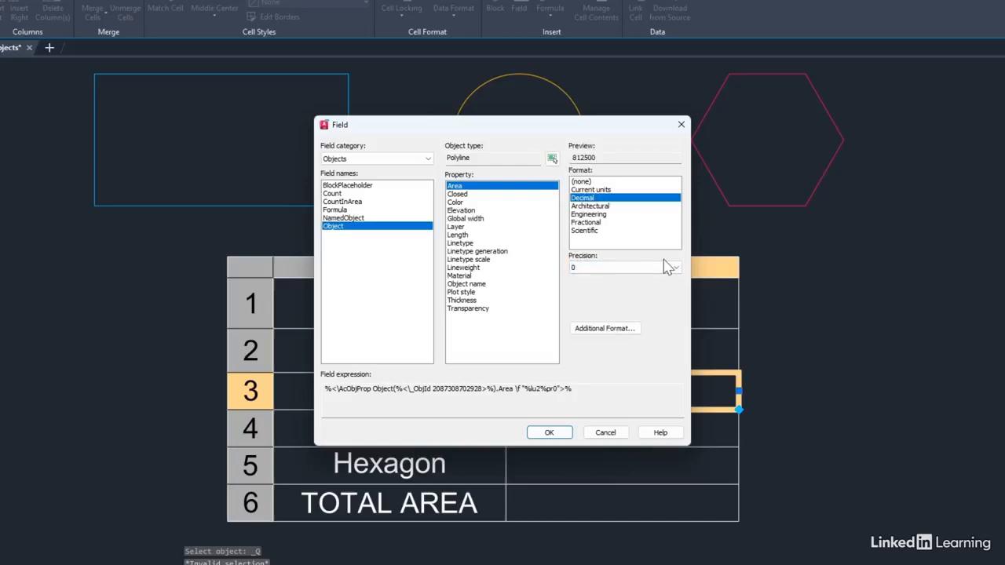
left_click(630, 329)
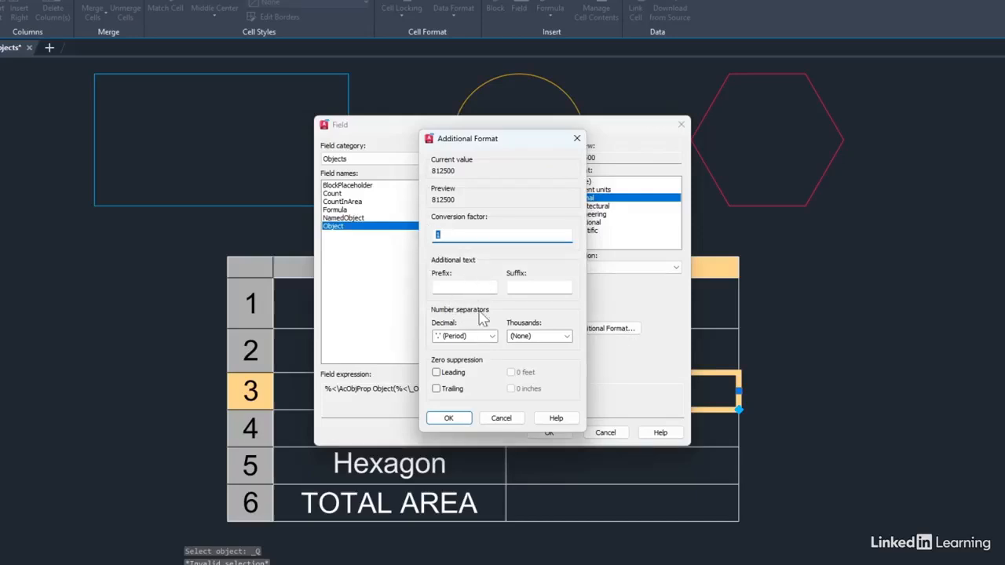
left_click(502, 418)
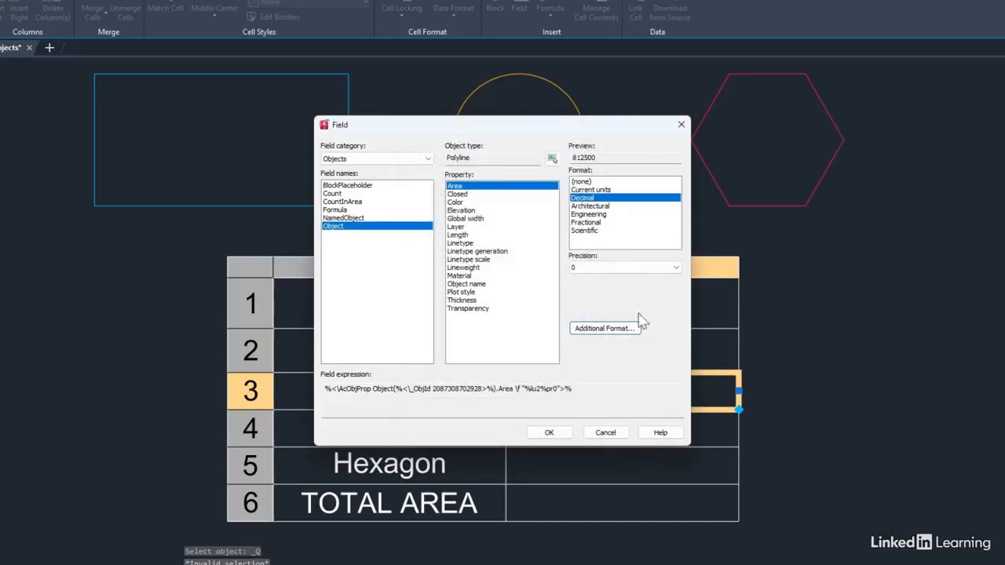
left_click(637, 269)
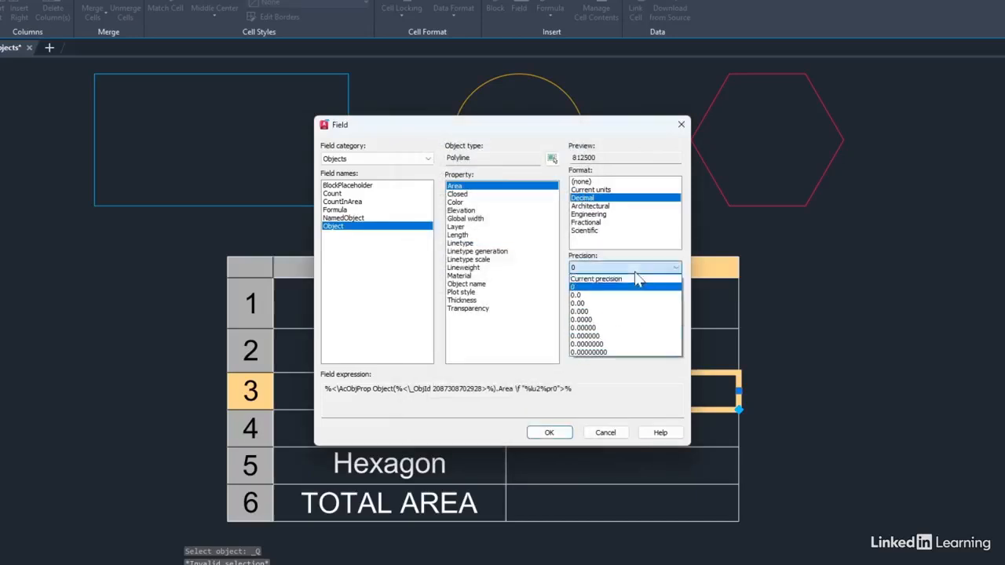
left_click(593, 288)
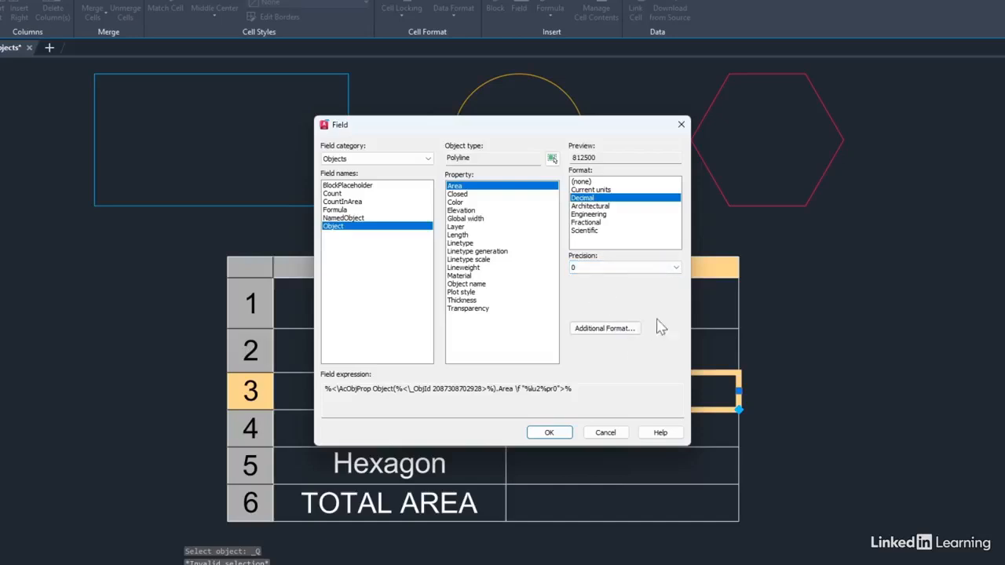
left_click(551, 434)
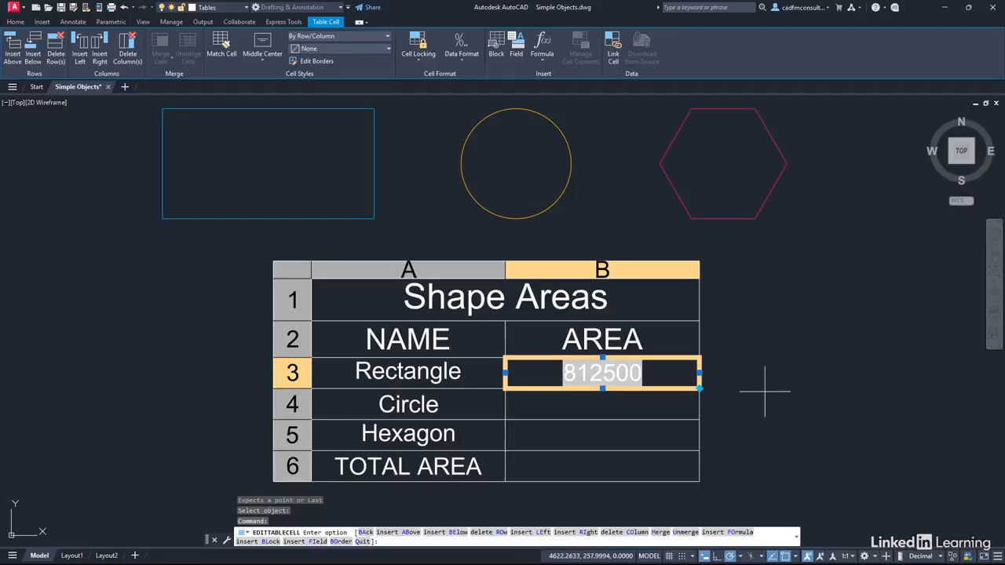
key("Escape")
left_click(778, 359)
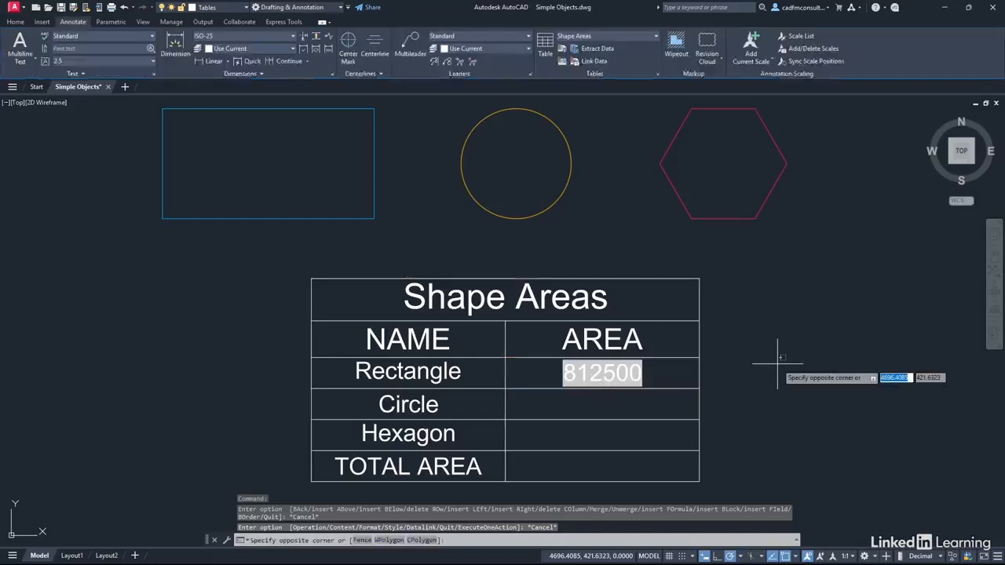
key("Escape")
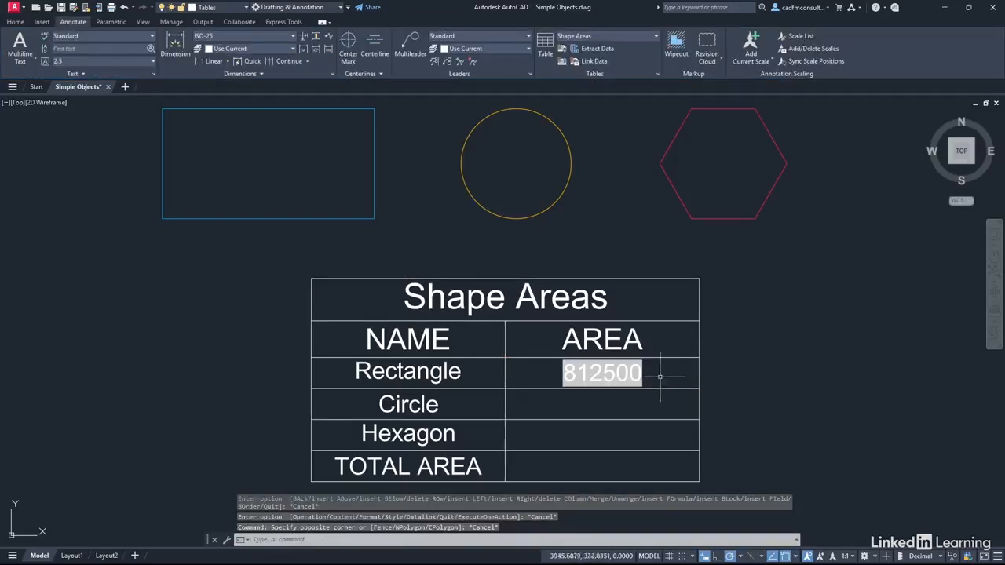
left_click(596, 373)
left_click(824, 339)
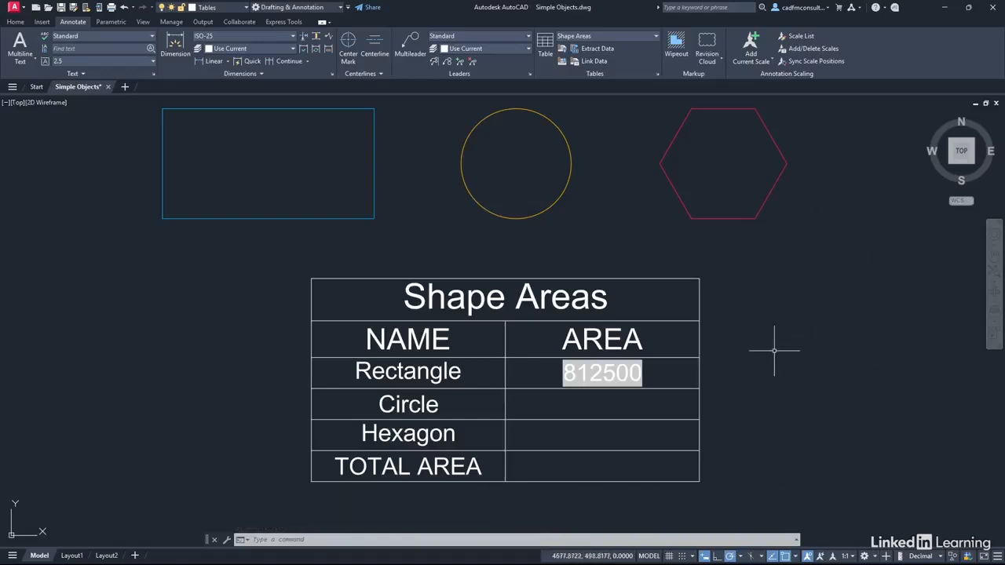
Insert an Object field into the Circle's area cell showing the circle's Area property
left_click(602, 404)
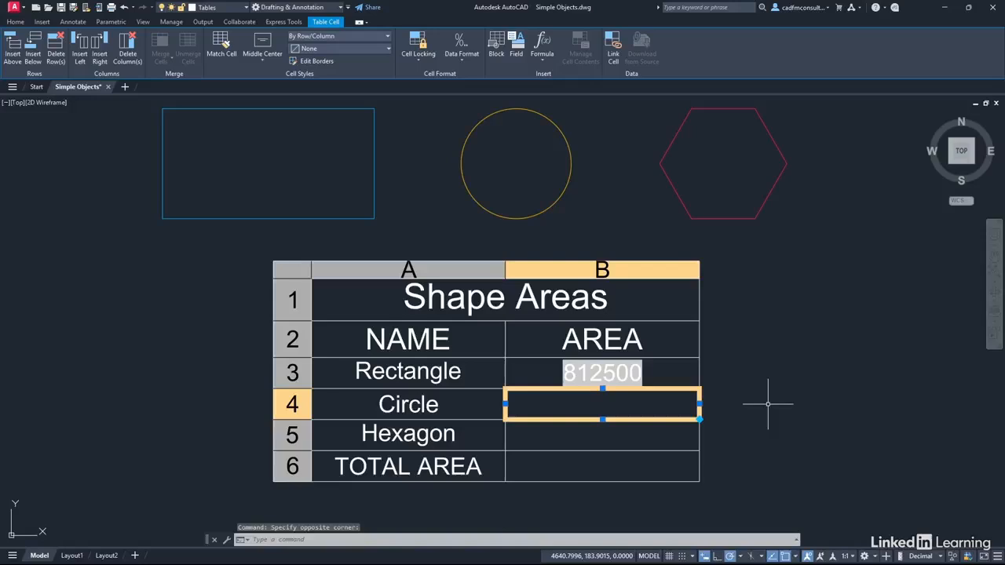
left_click(517, 55)
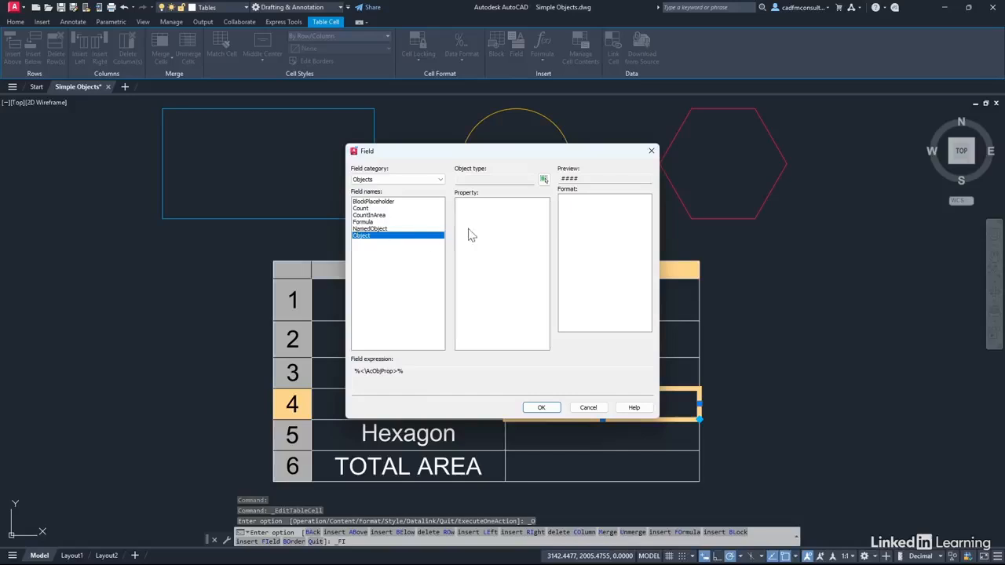
left_click(543, 181)
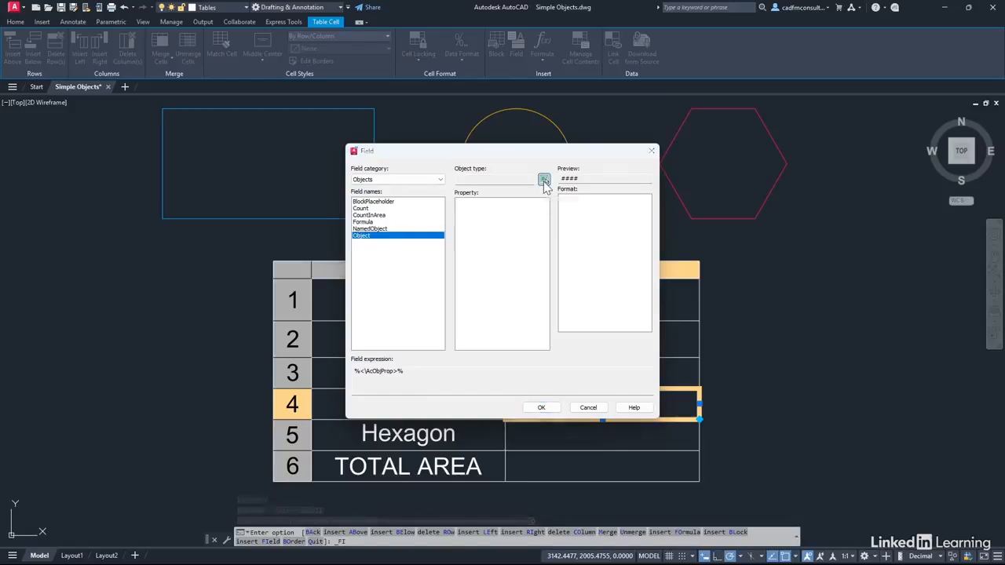
left_click(568, 143)
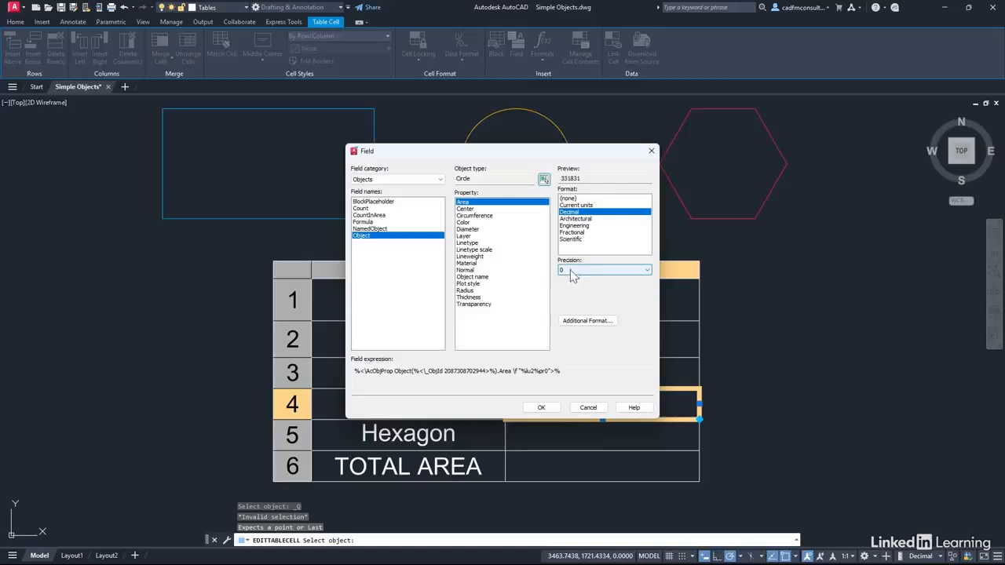
left_click(541, 407)
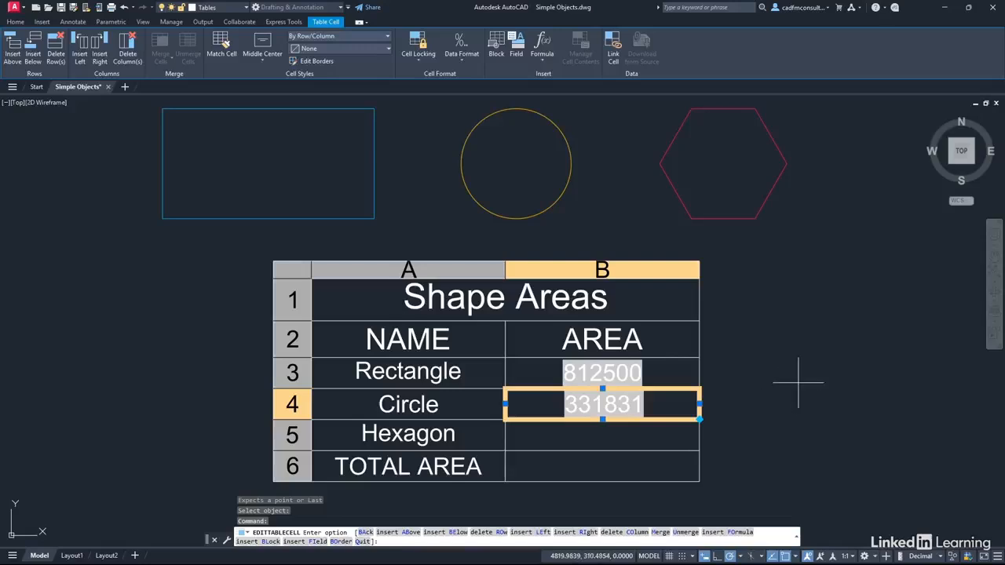
key("Escape")
key("Escape")
key("Escape")
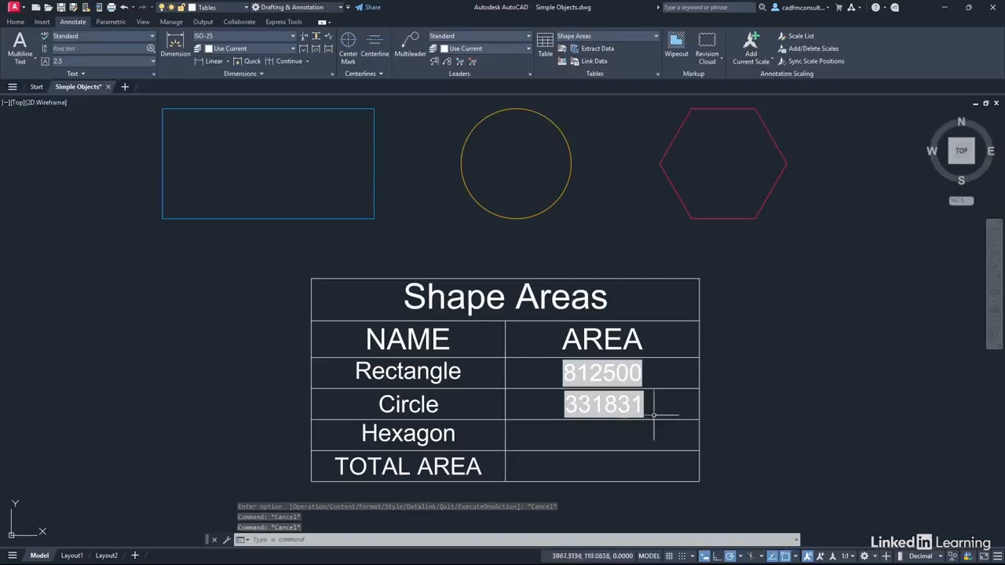
Insert an Object field into the Hexagon's area cell showing the hexagon polyline's Area property
left_click(617, 429)
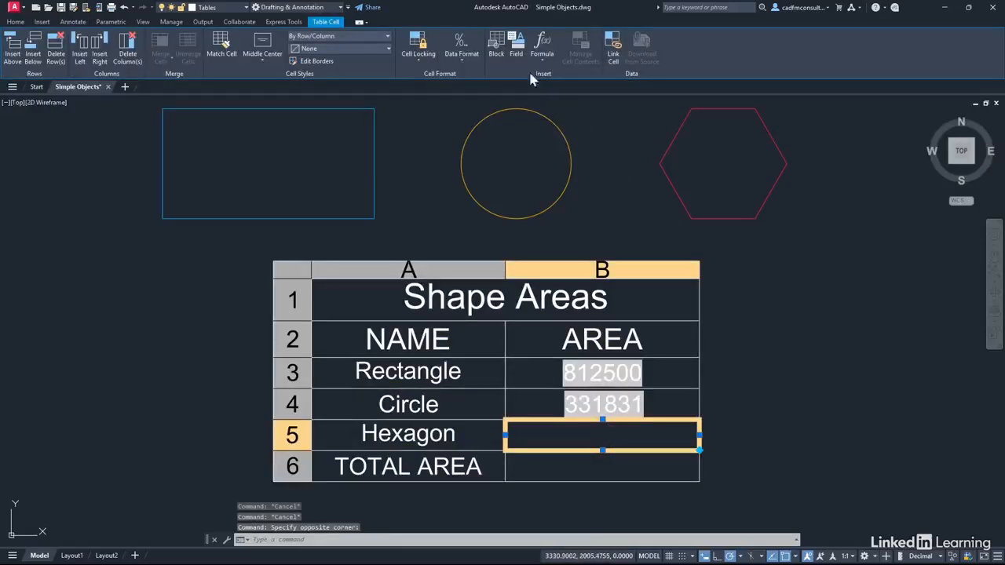
left_click(516, 48)
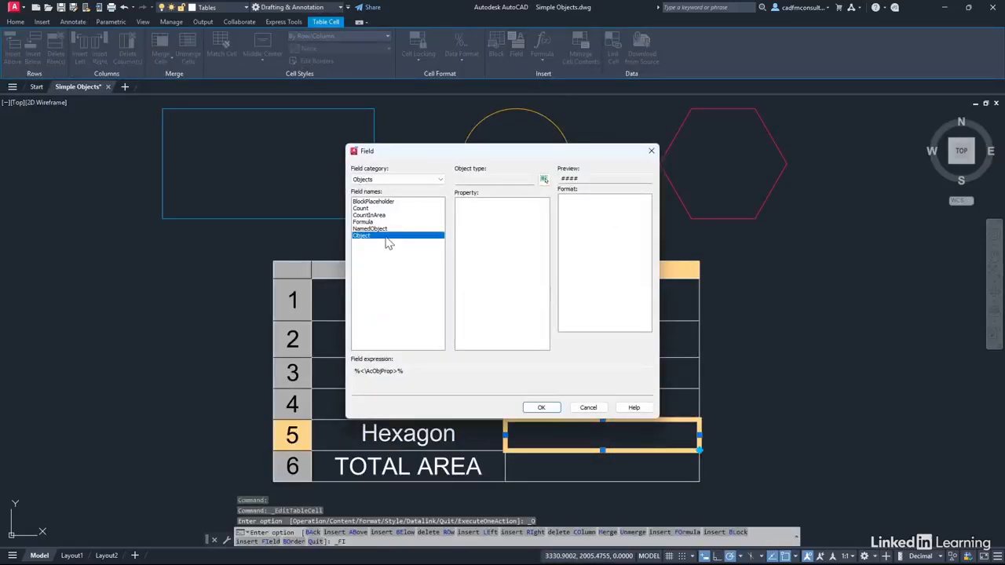
left_click(544, 179)
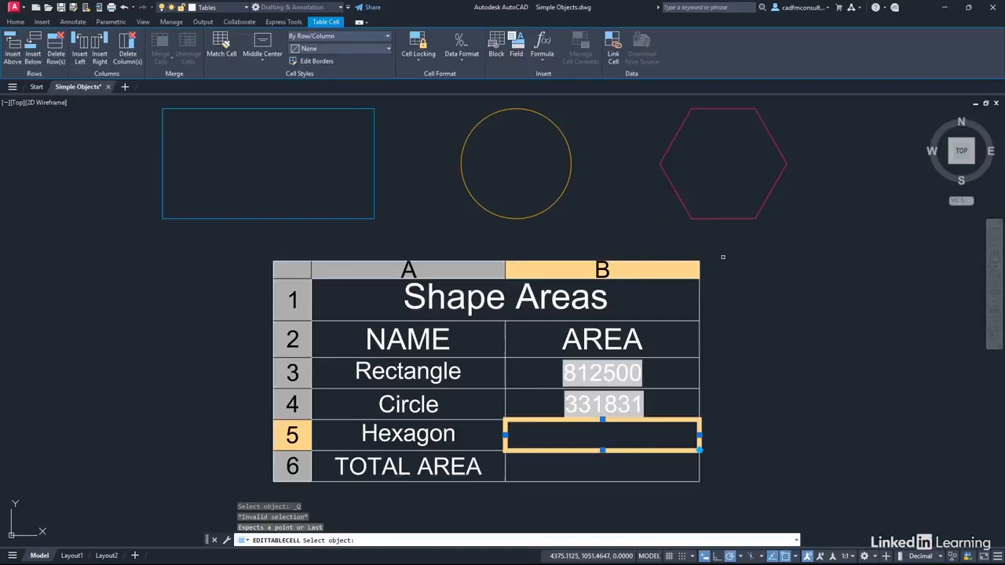
left_click(678, 198)
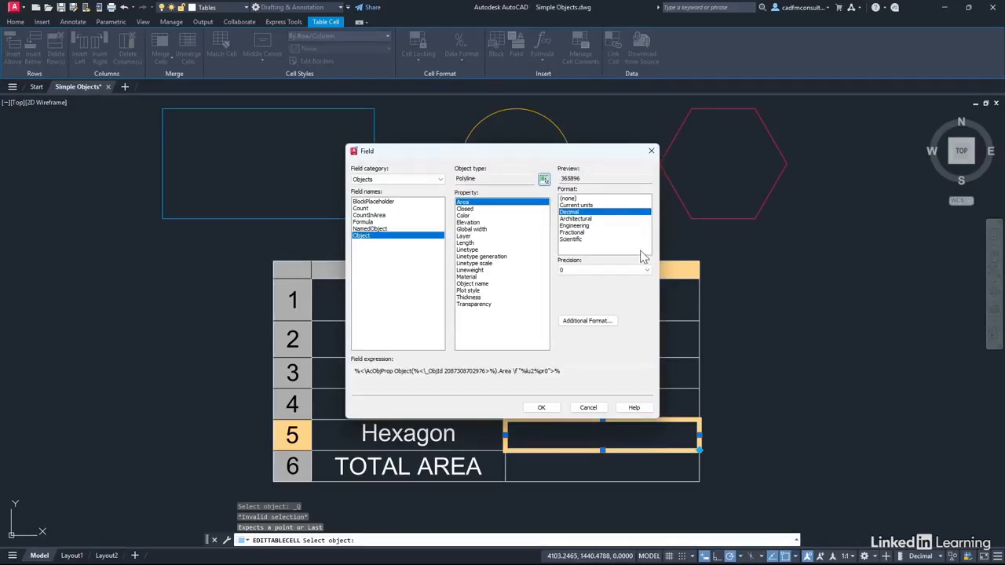
left_click(540, 408)
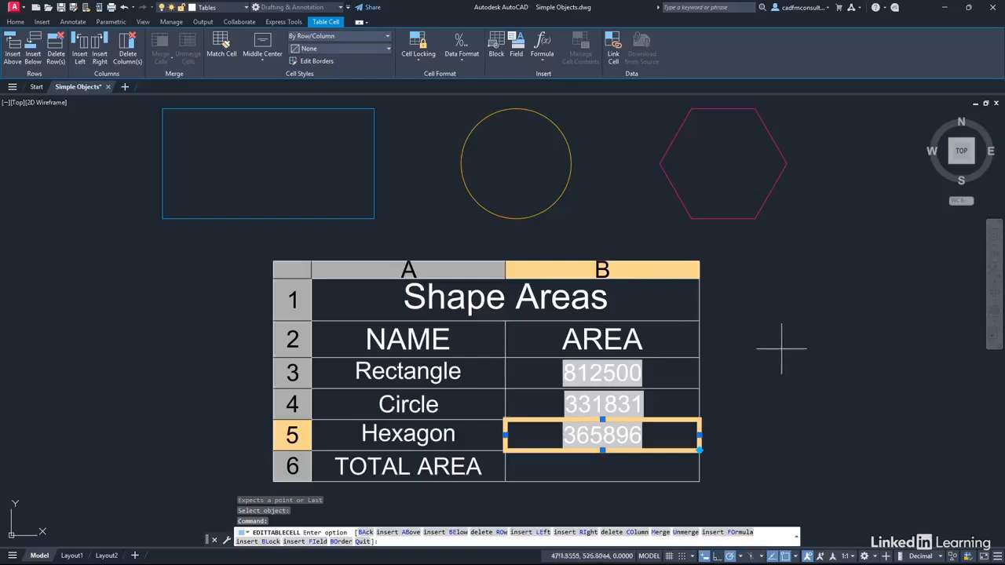
key("Escape")
key("Escape")
key("Escape")
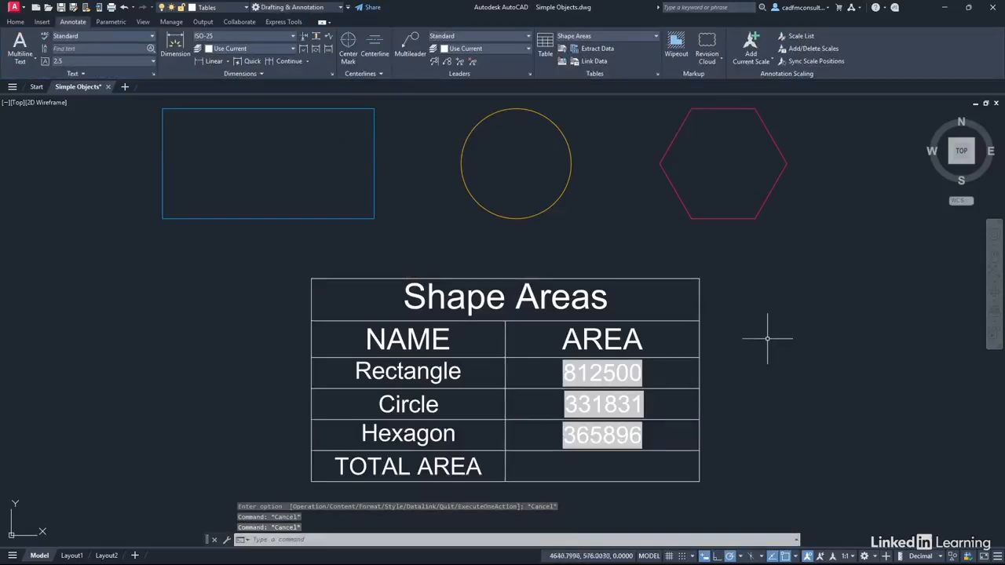
left_click(642, 321)
key("Escape")
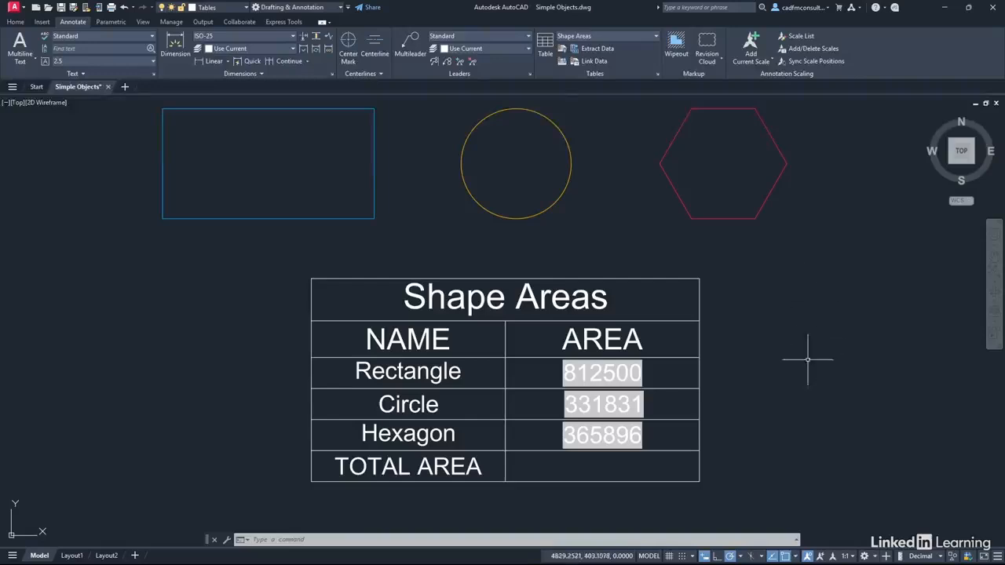
Insert a Sum formula into the Total Area cell covering the three area cells B3:B5
left_click(608, 465)
left_click(606, 466)
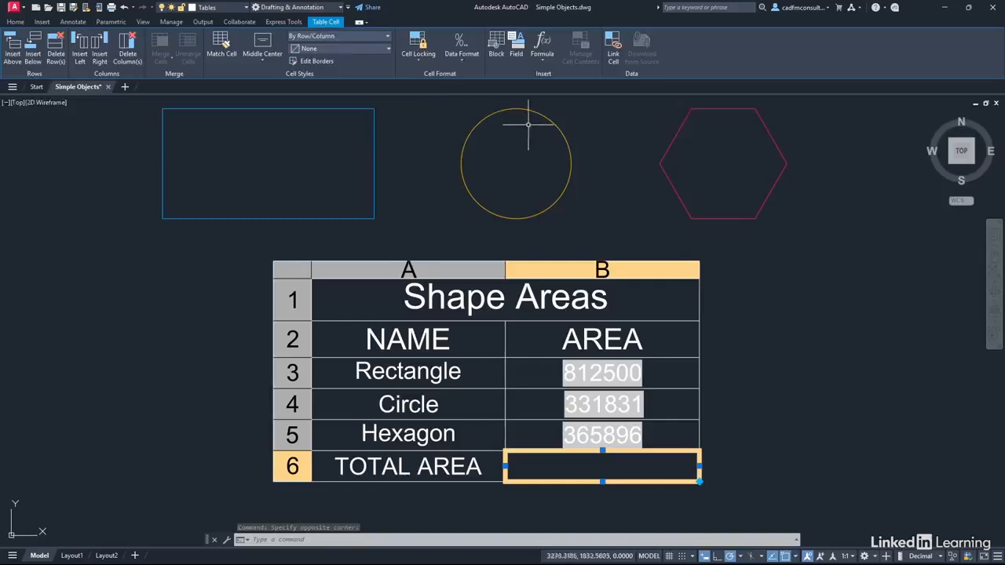
left_click(543, 66)
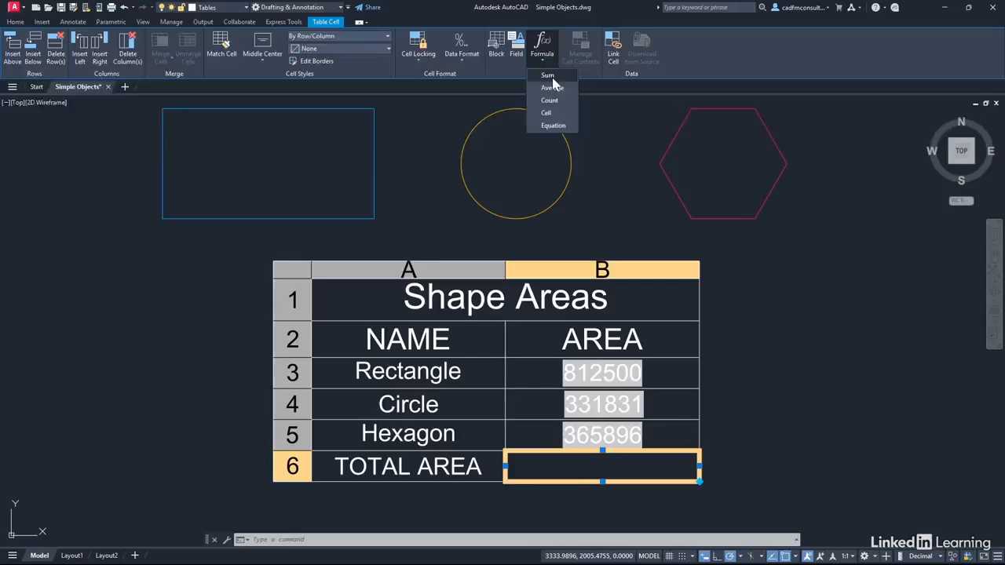
left_click(548, 76)
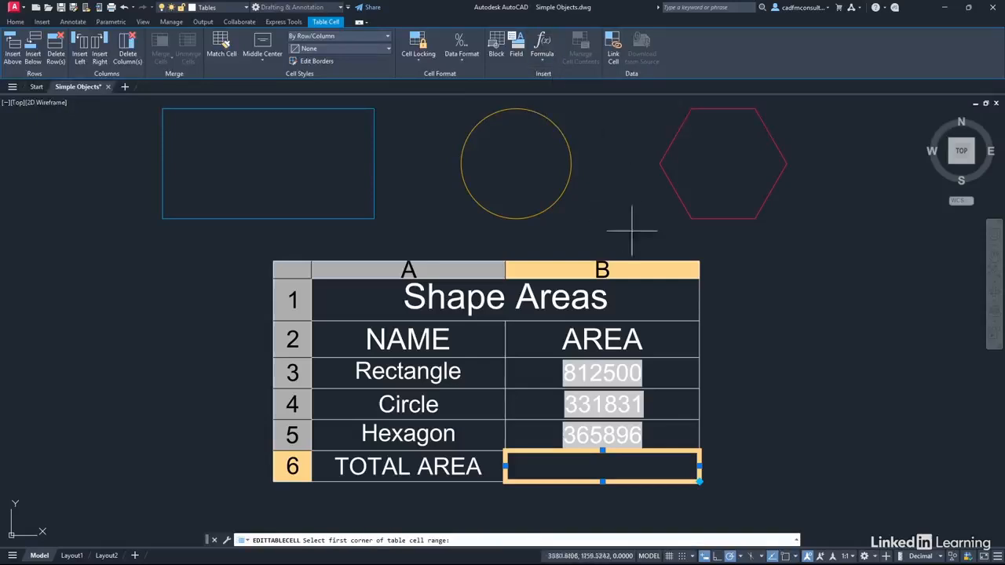
left_click(666, 436)
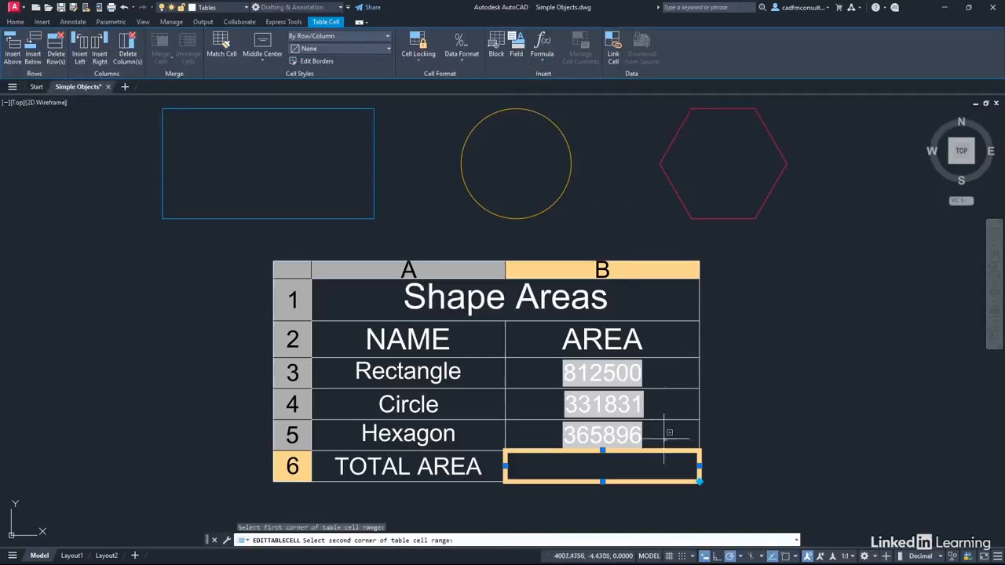
left_click(544, 360)
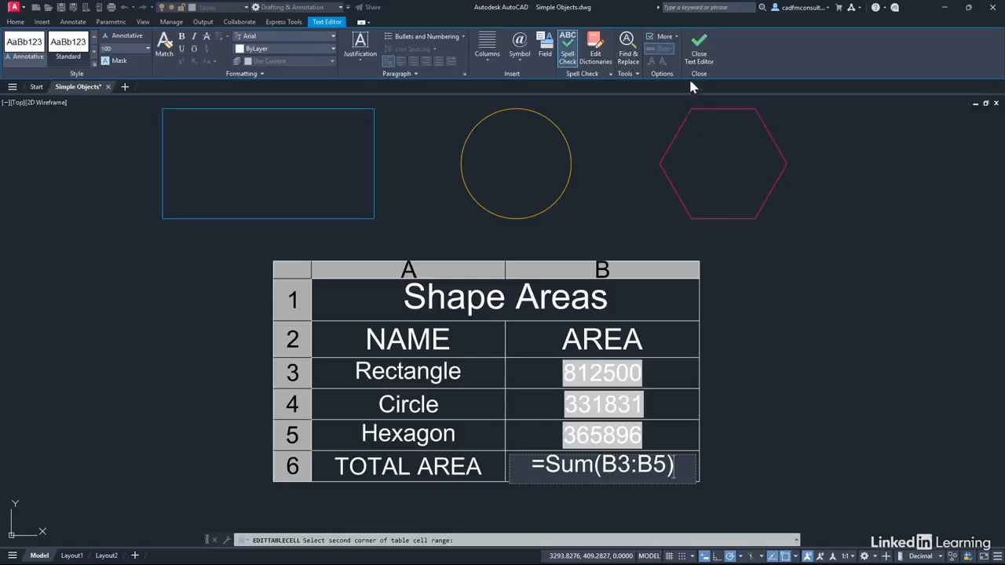
left_click(698, 53)
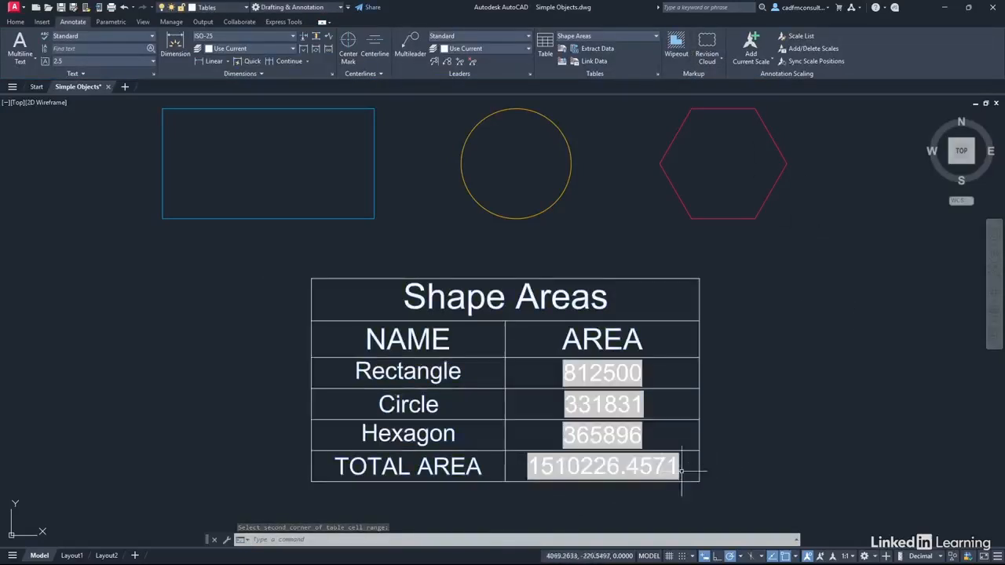
key("Escape")
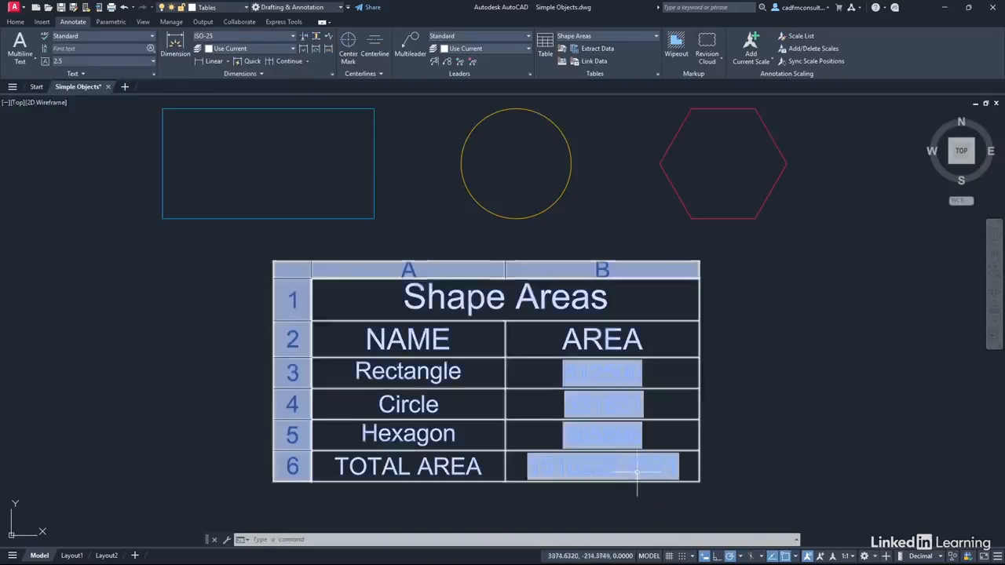
Format the Total Area cell as Decimal with precision 0
left_click(694, 465)
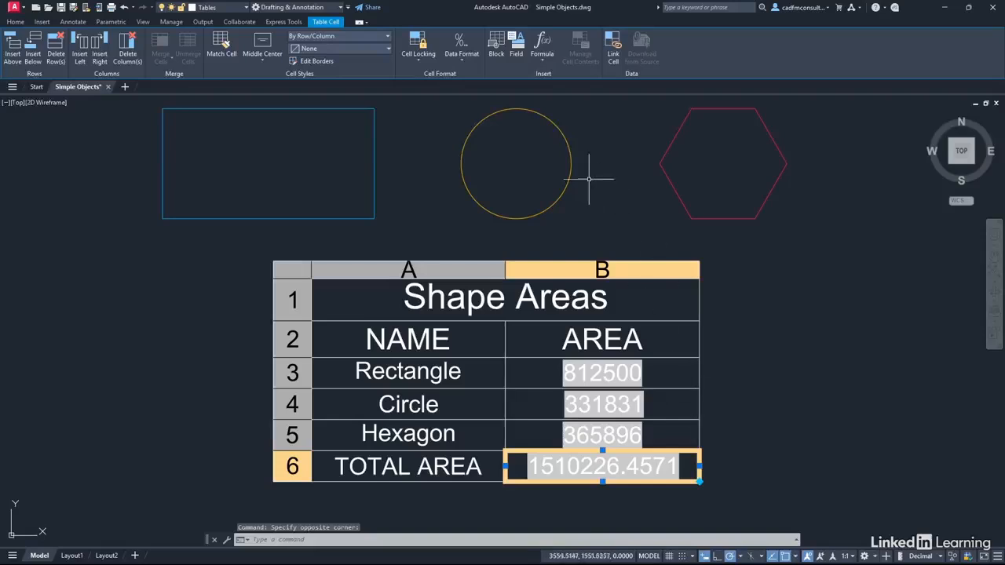
left_click(460, 56)
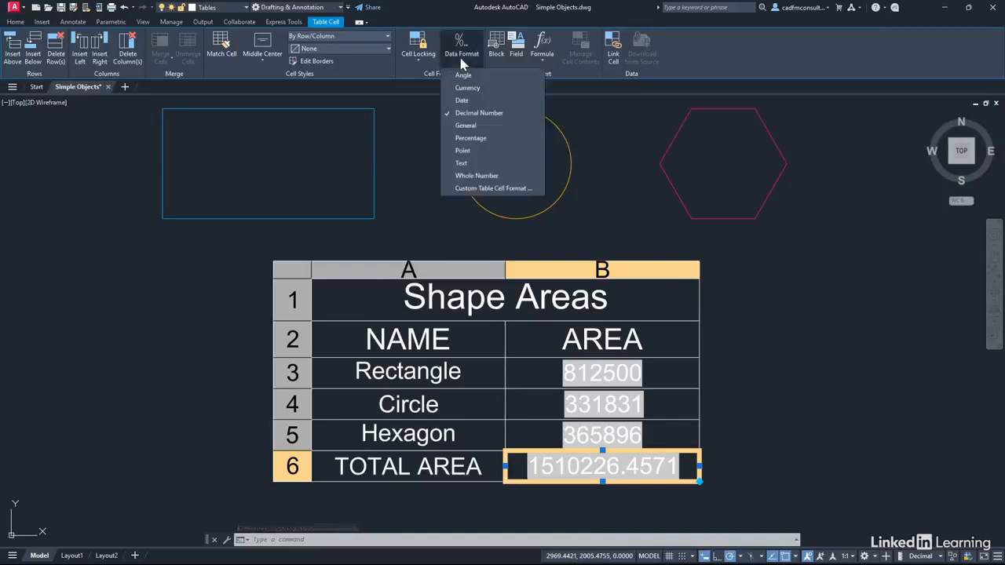
left_click(492, 189)
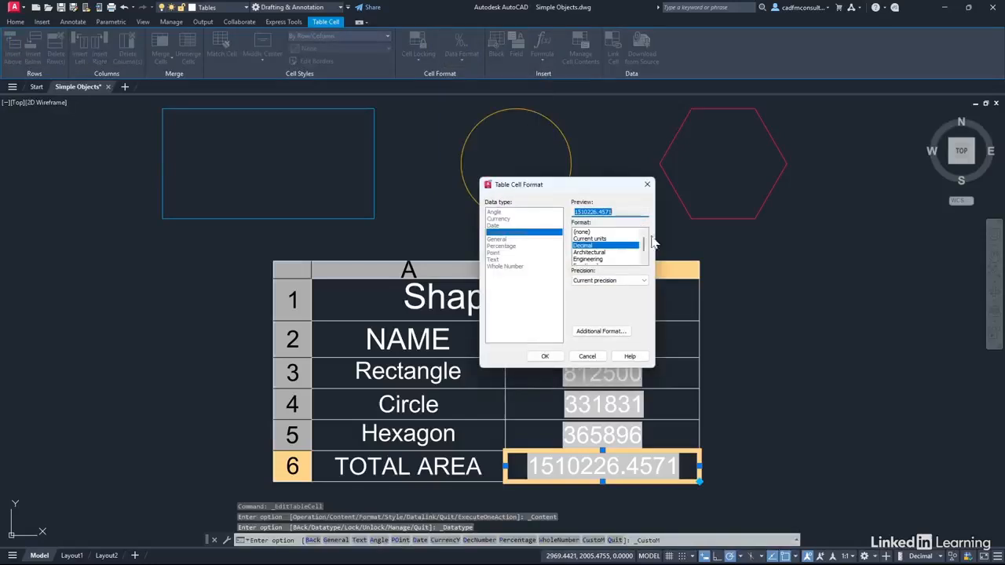
left_click(624, 288)
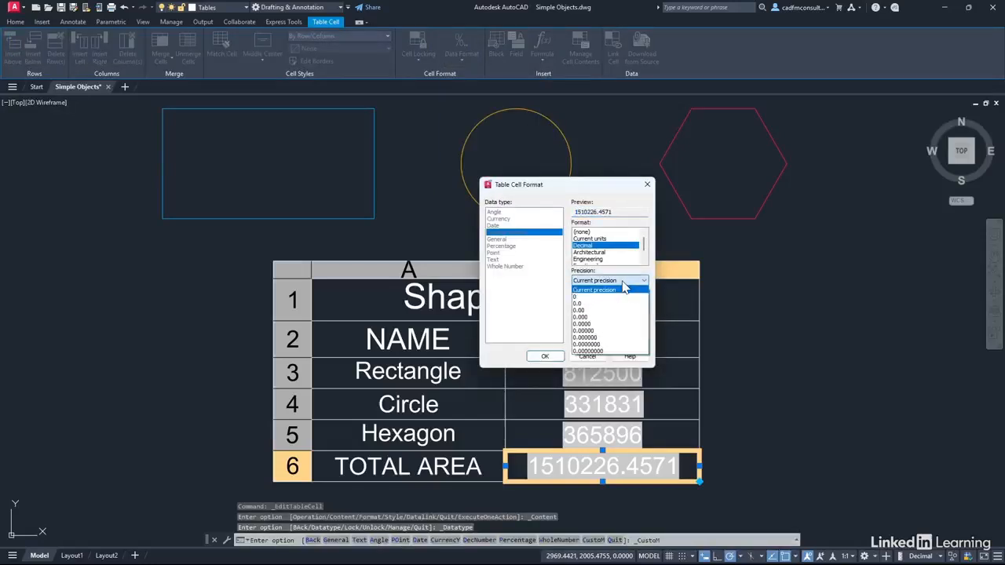
left_click(597, 290)
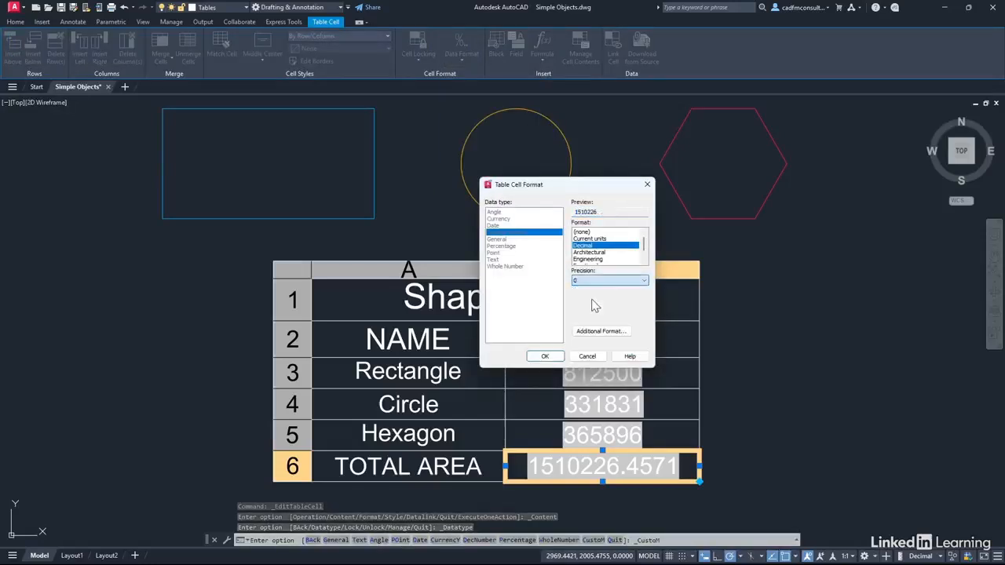
left_click(545, 356)
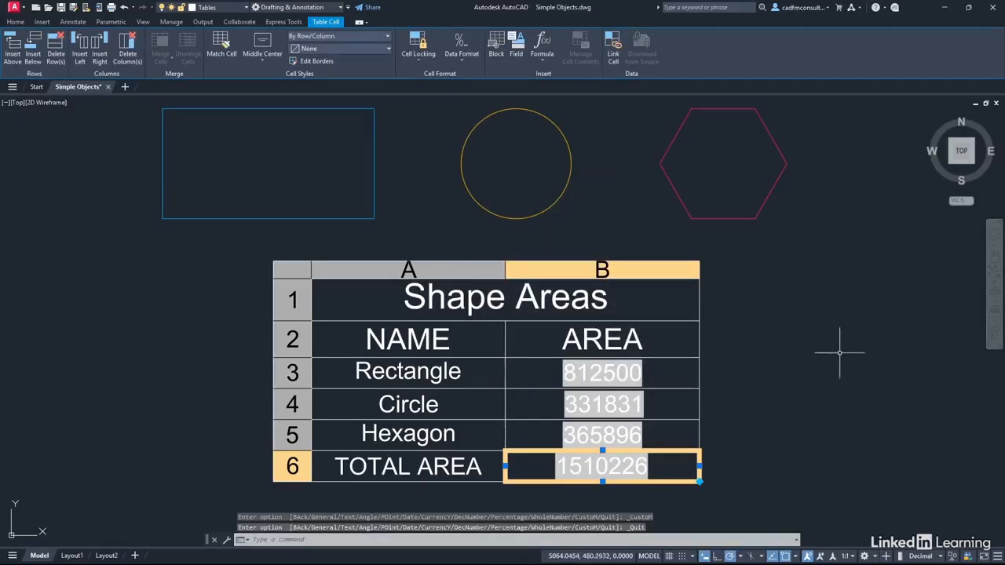
key("Escape")
key("Escape")
key("Escape")
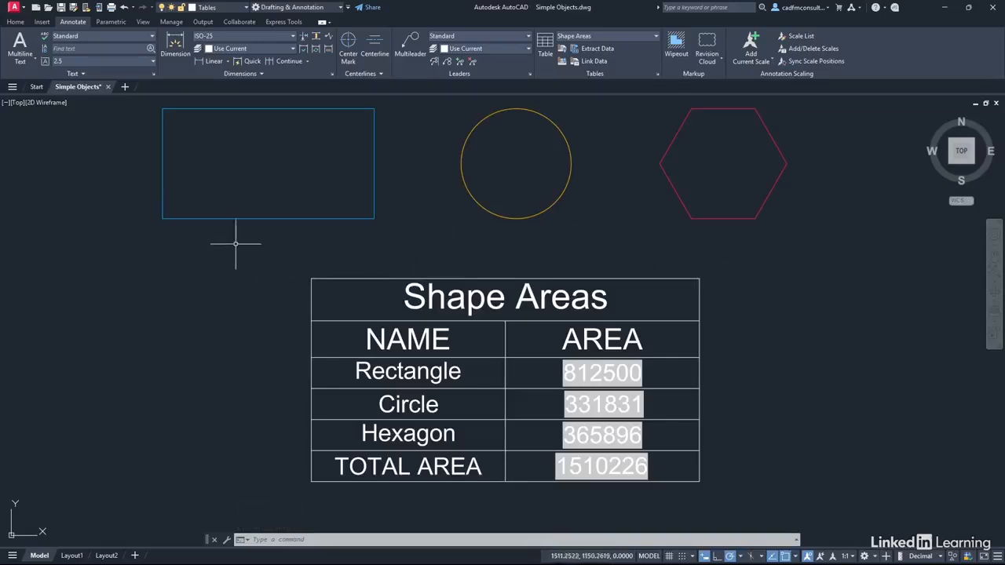
Stretch the rectangle's lower-left corner down and to the left, then regenerate the drawing to refresh the area fields
left_click(262, 220)
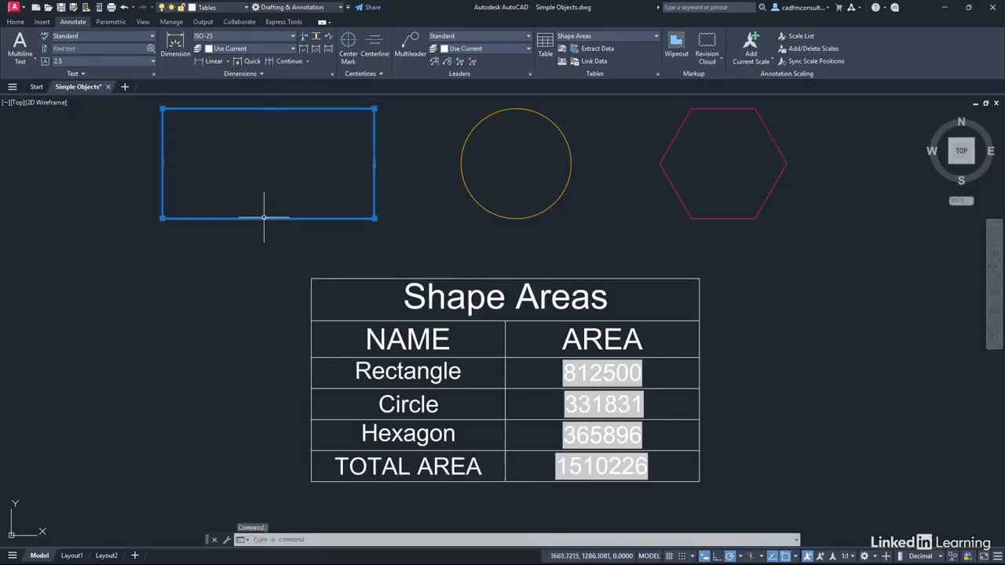
left_click(162, 218)
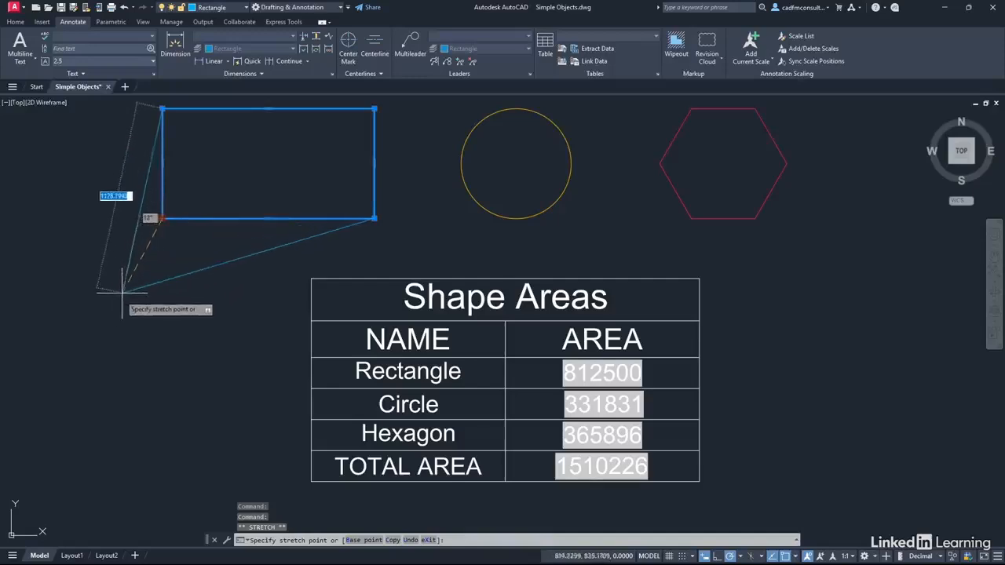
left_click(100, 321)
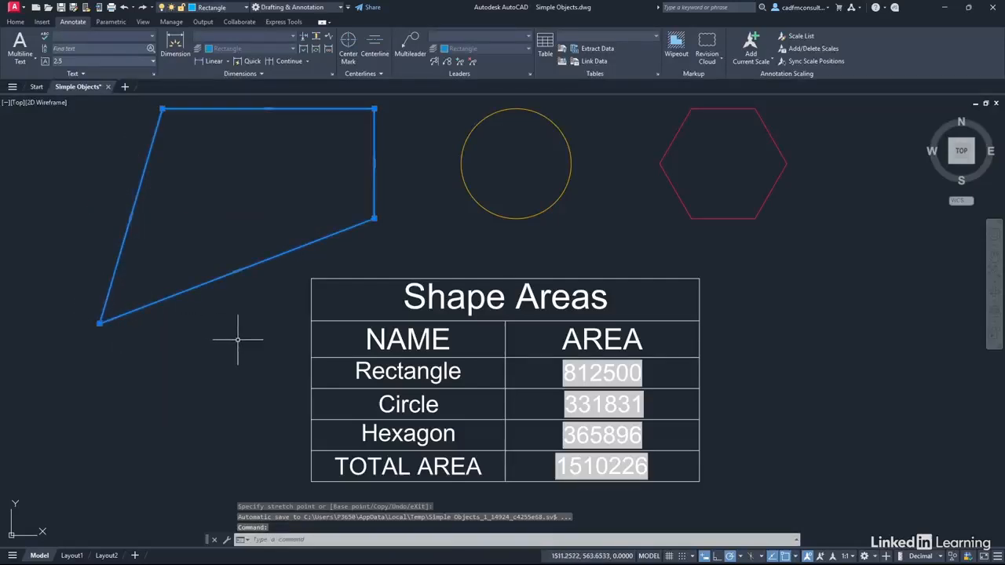
key("Escape")
key("Escape")
key("Escape")
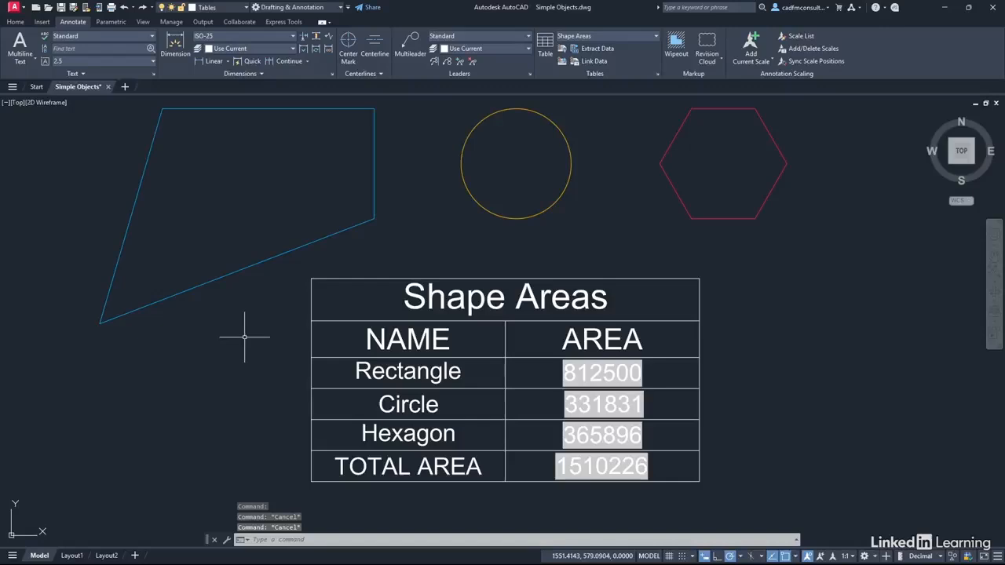
type("regen")
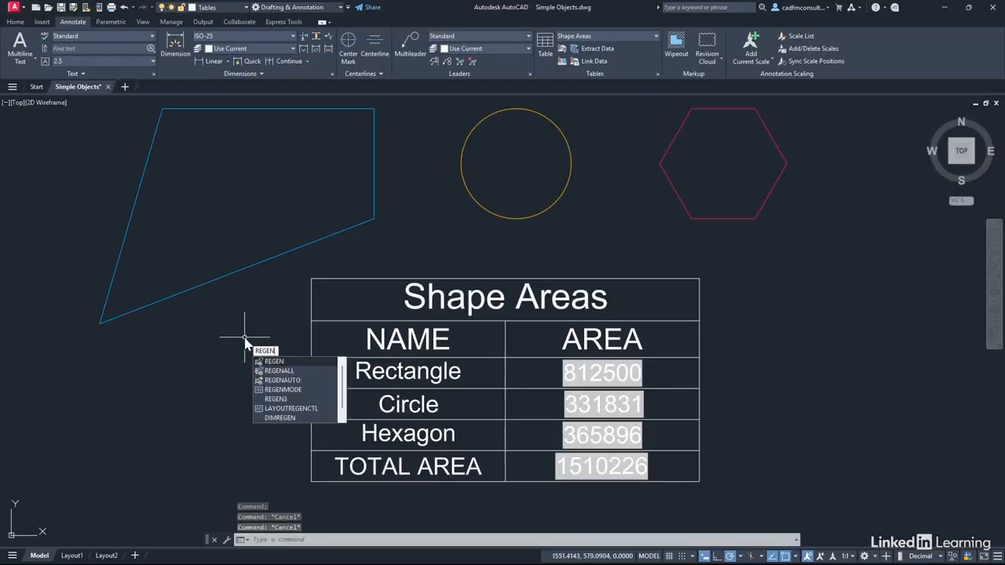
key("Return")
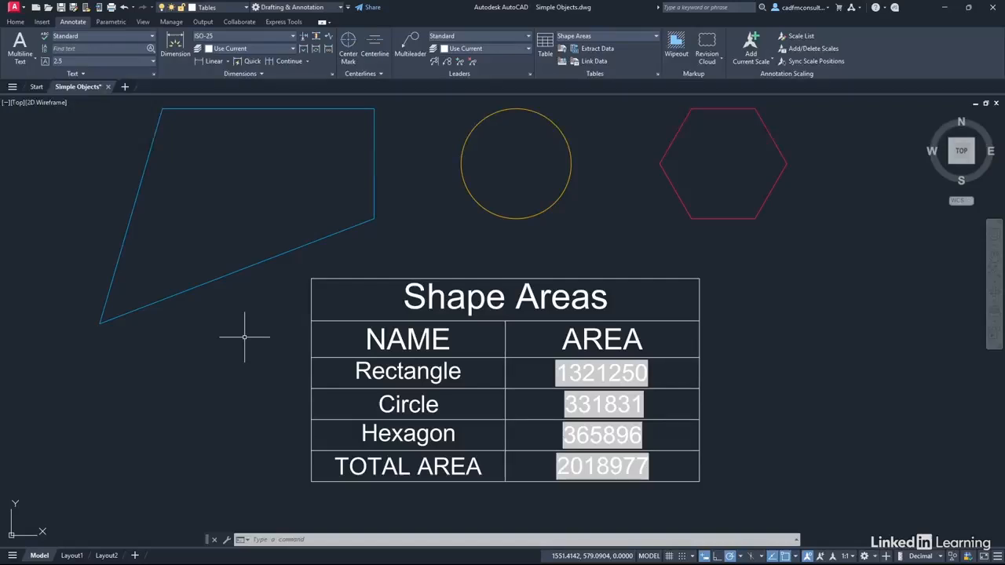
Undo the rectangle stretch and regenerate the drawing
left_click(123, 7)
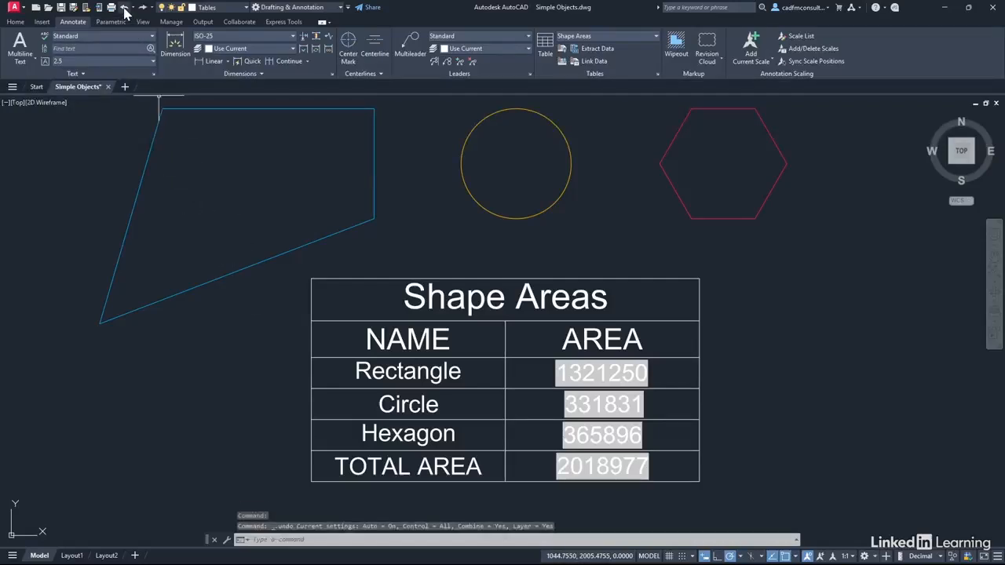
left_click(123, 8)
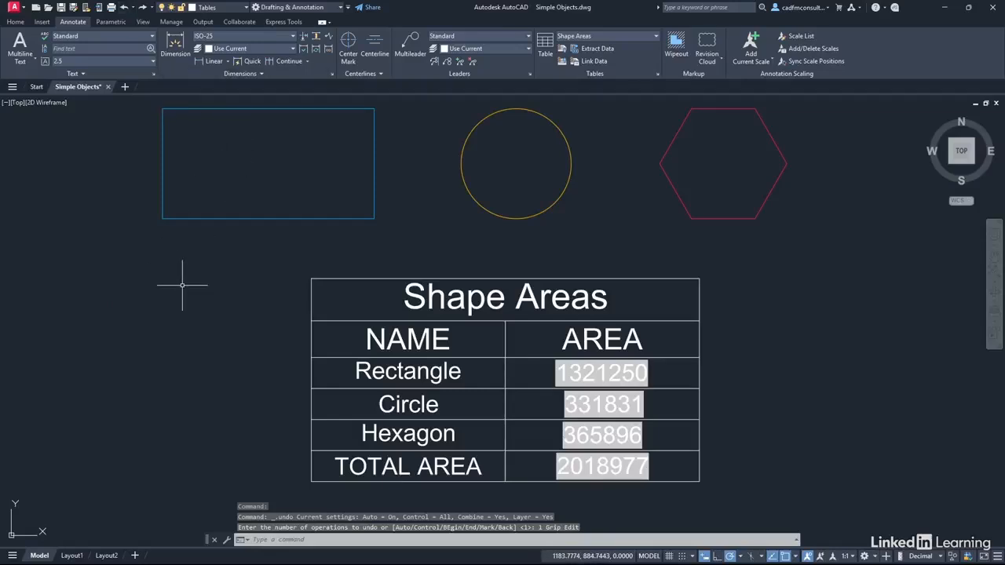
type("regen")
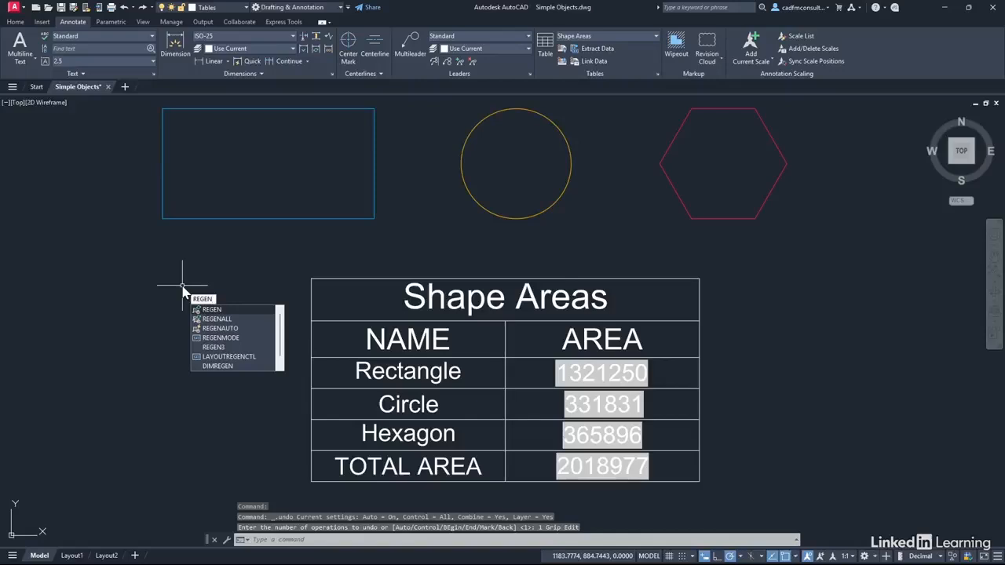
key("Return")
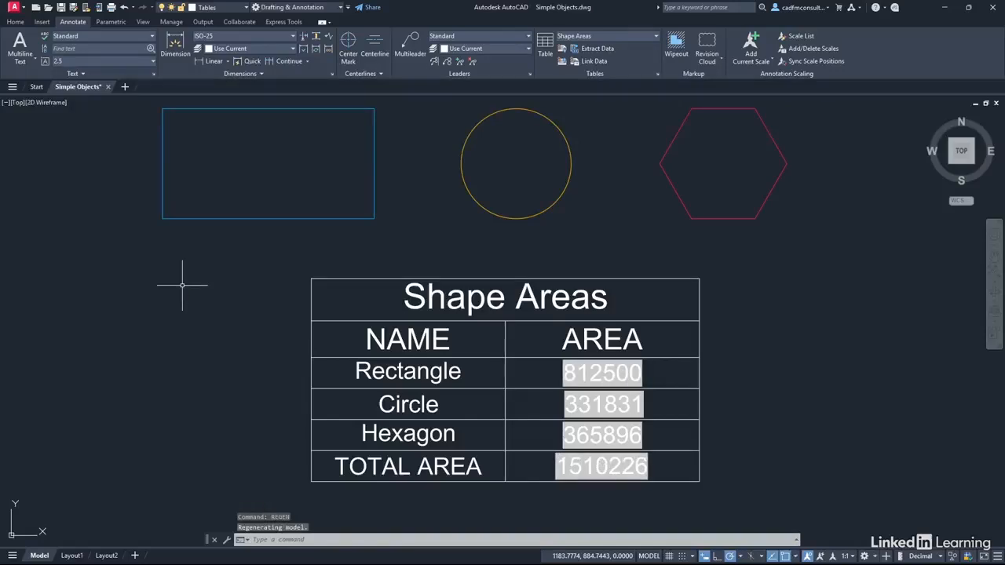